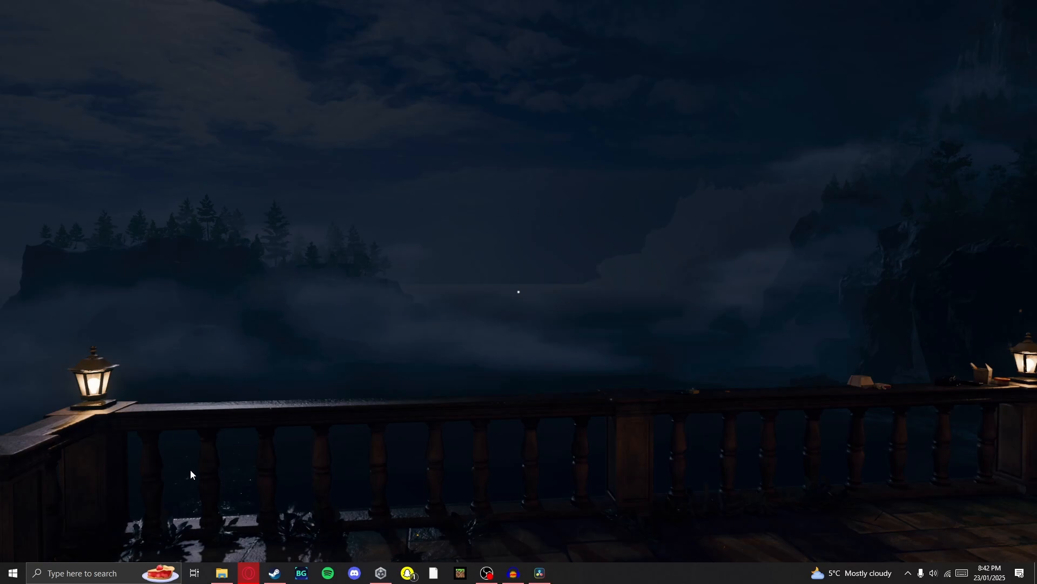
# Switch to the browser and review the Unity Hub download options on the Unity download page
pyautogui.click(249, 573)
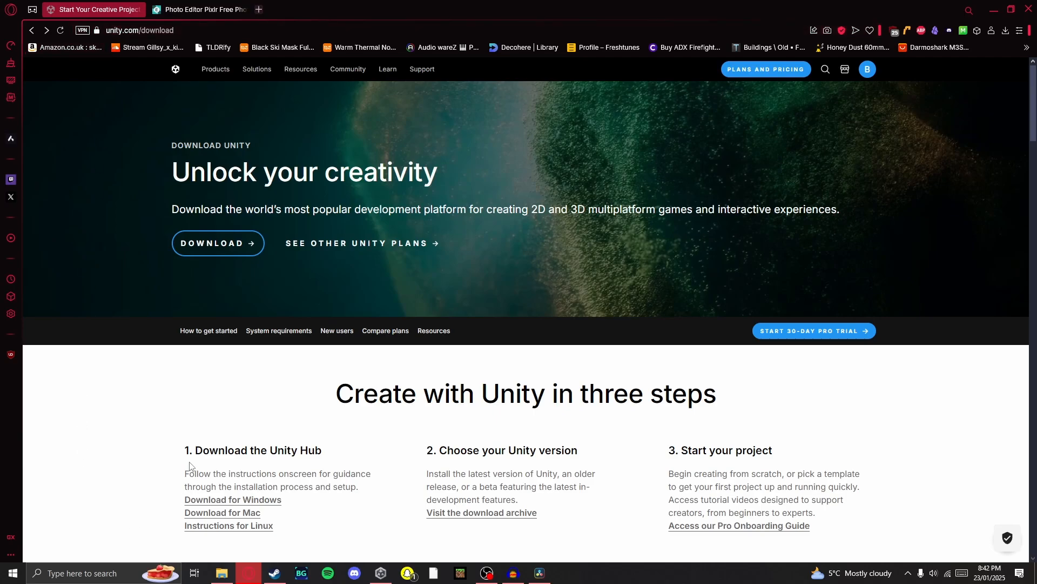
pyautogui.scroll(-5, 189, 468)
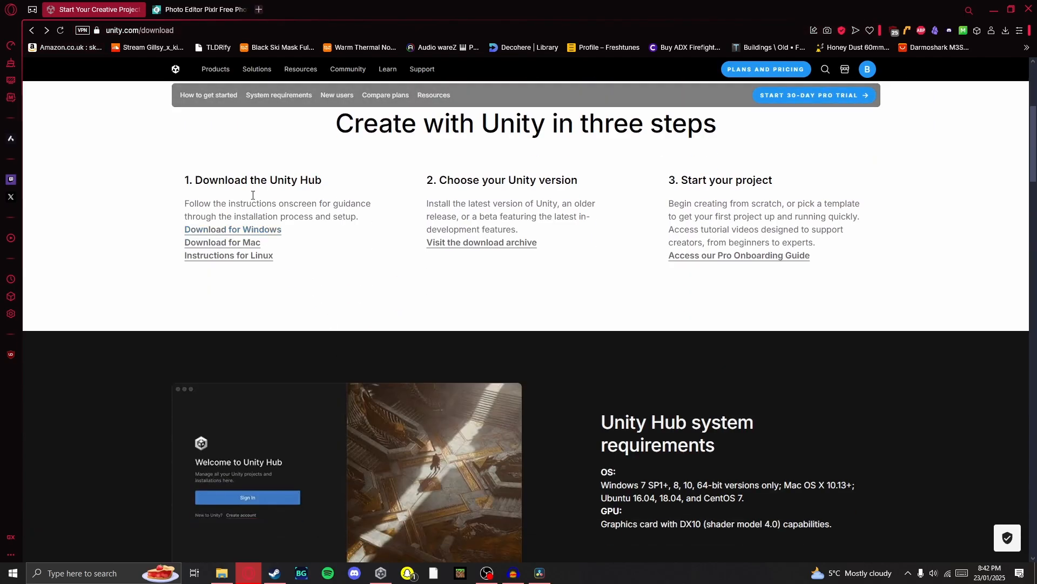
pyautogui.moveTo(261, 180); pyautogui.dragTo(317, 180)
pyautogui.click(365, 201)
pyautogui.scroll(2, 366, 203)
pyautogui.scroll(2, 366, 205)
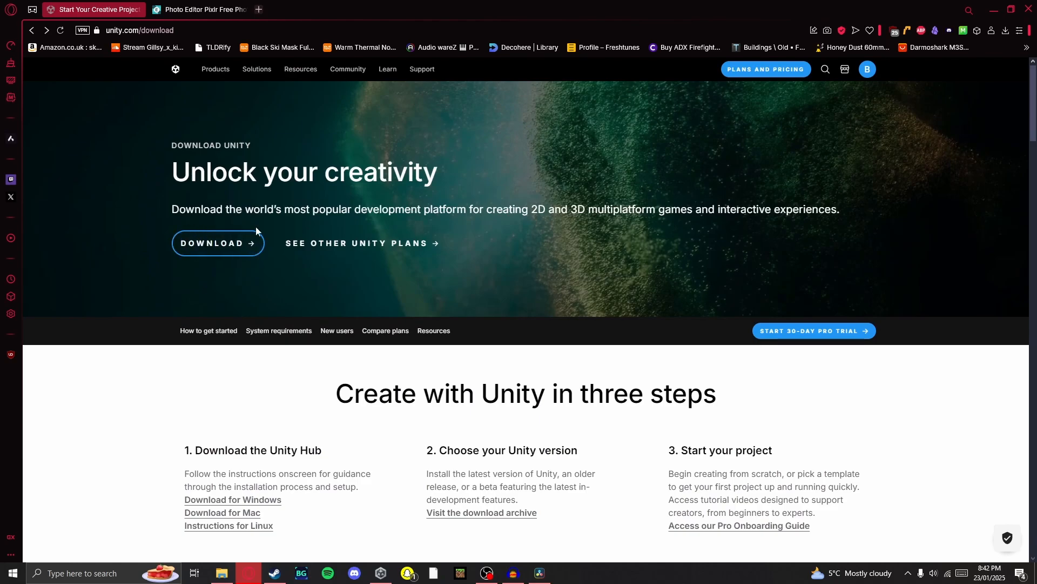
pyautogui.click(993, 8)
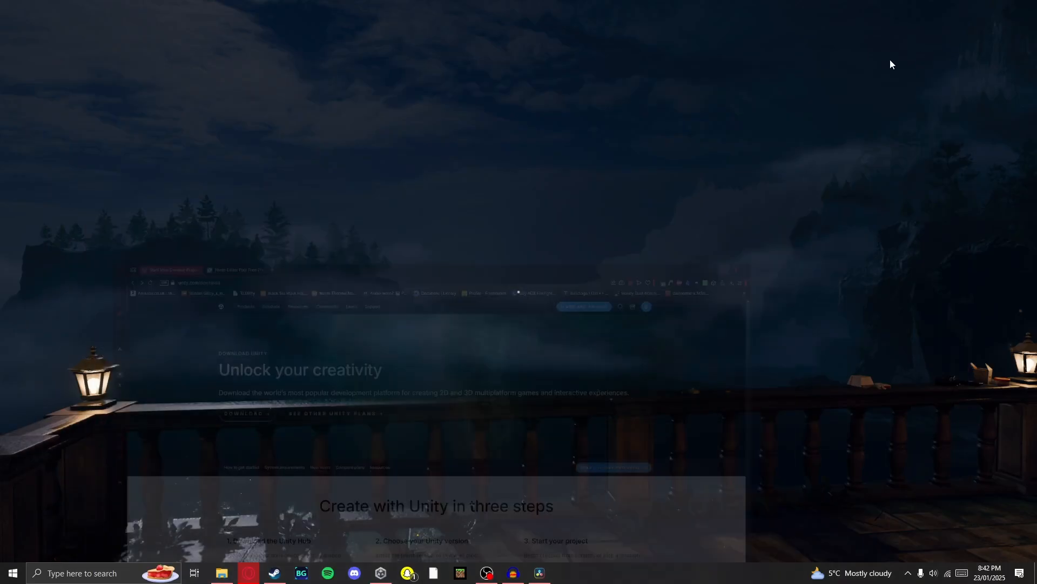
# Switch to Unity Hub and examine the installed editors and the modules offered for Unity 6 (6000.0.34f1) without installing
pyautogui.click(380, 572)
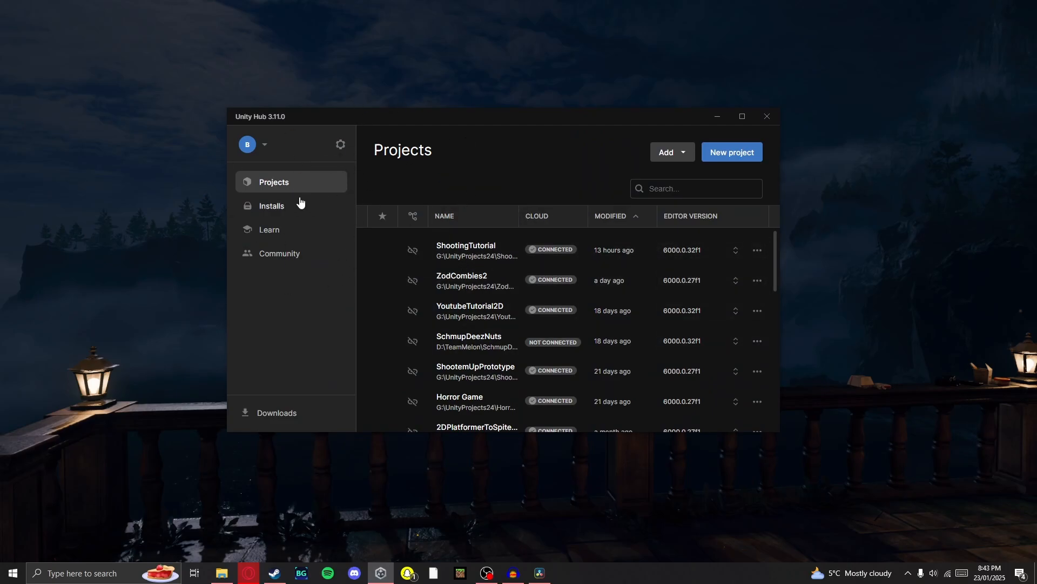
pyautogui.click(318, 206)
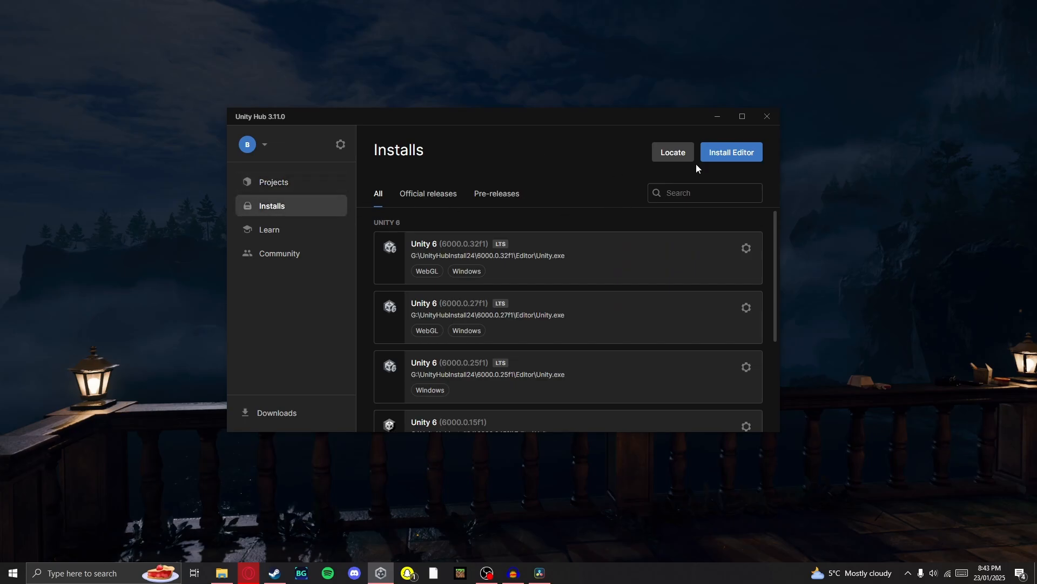
pyautogui.click(722, 149)
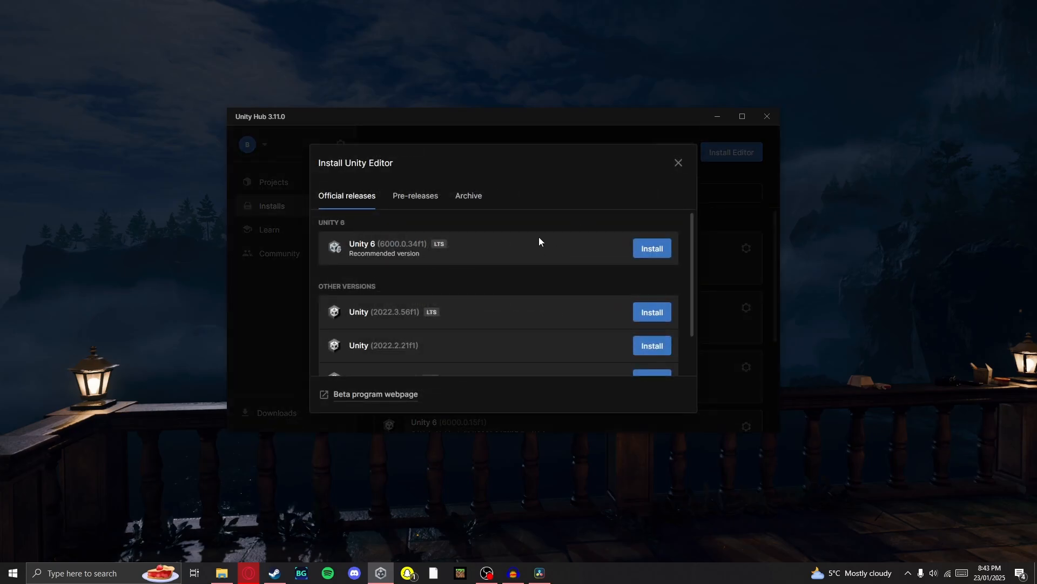
pyautogui.click(654, 250)
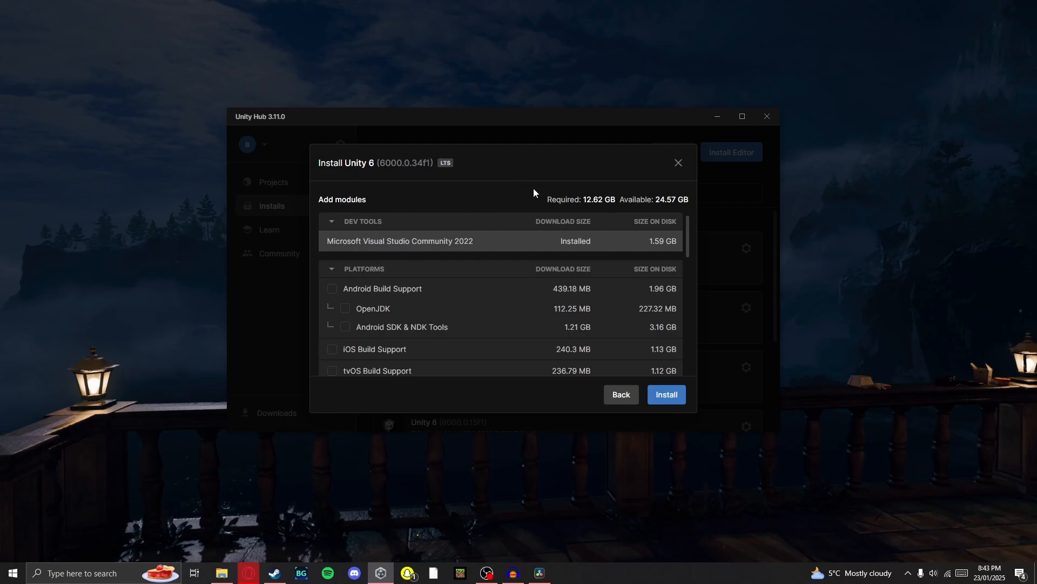
pyautogui.scroll(-5, 475, 294)
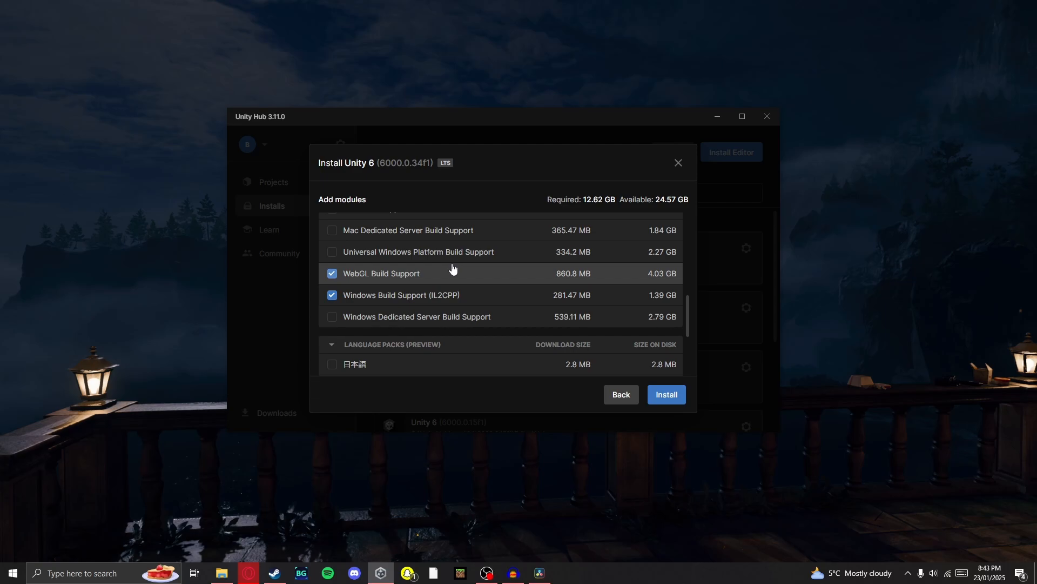
pyautogui.click(621, 394)
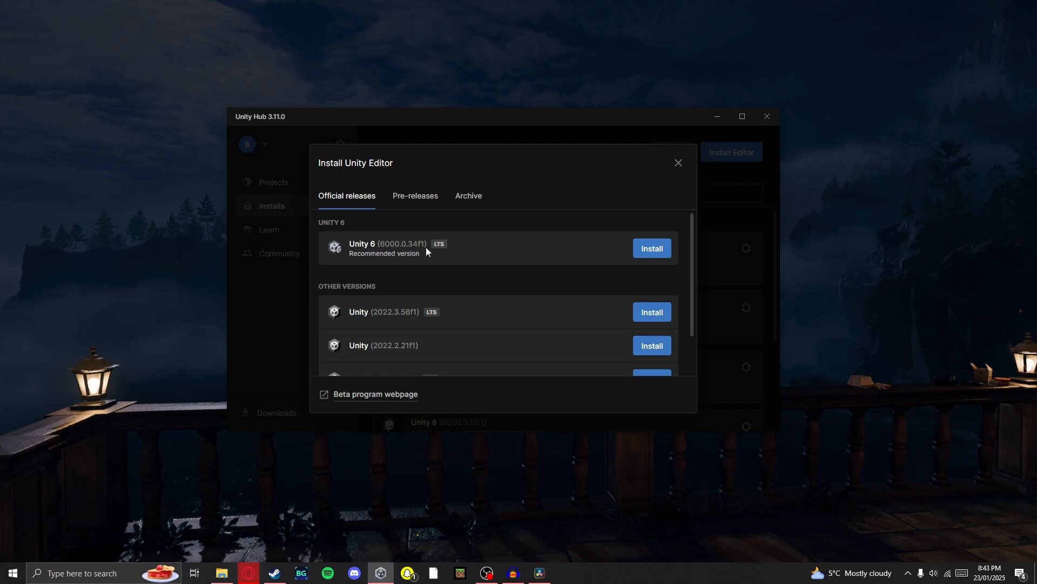
pyautogui.click(679, 162)
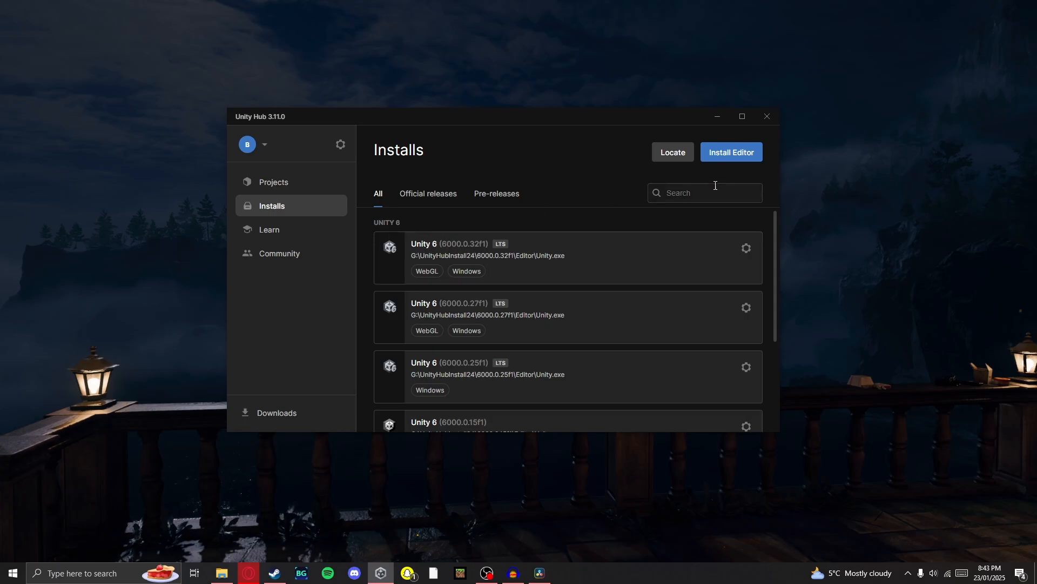
pyautogui.click(270, 184)
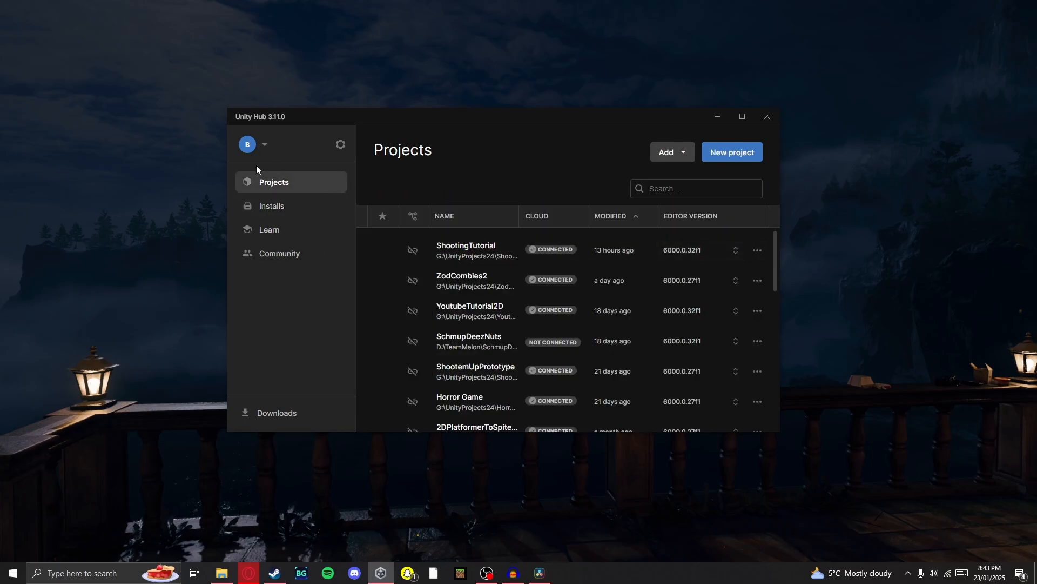
pyautogui.click(271, 205)
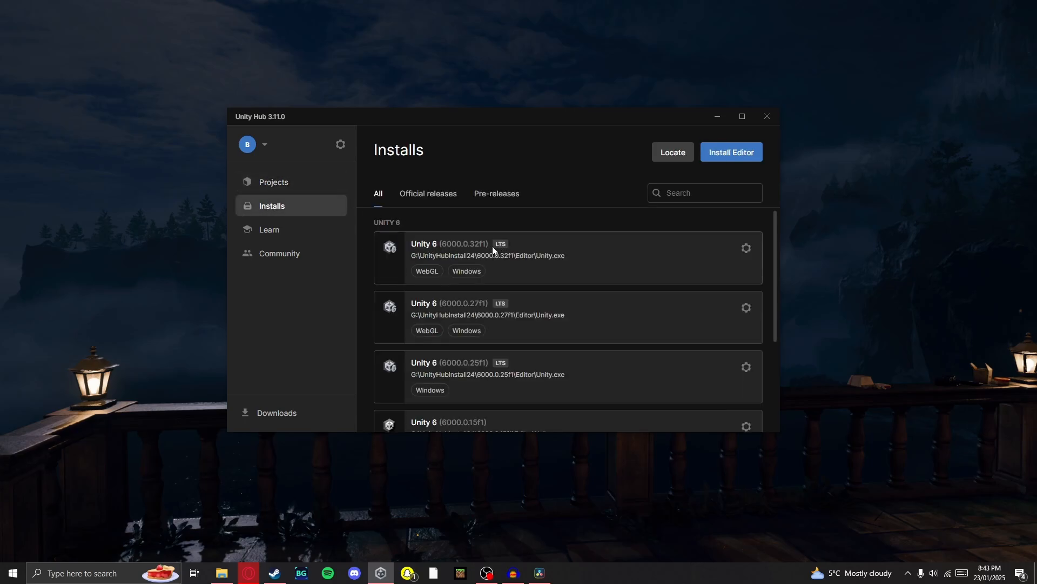
# Start a new project from the Unity Hub projects list
pyautogui.click(298, 180)
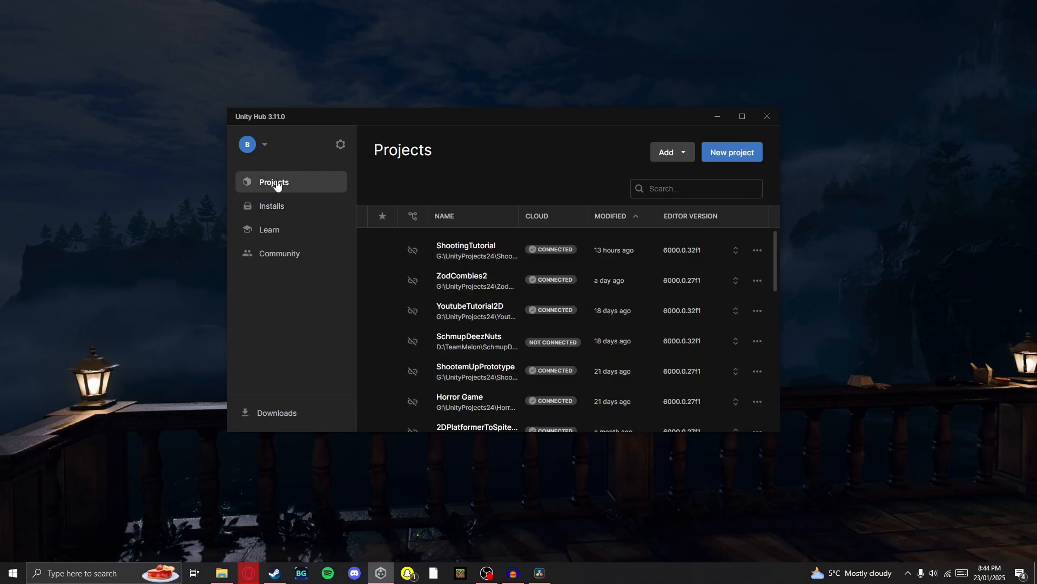
pyautogui.click(721, 157)
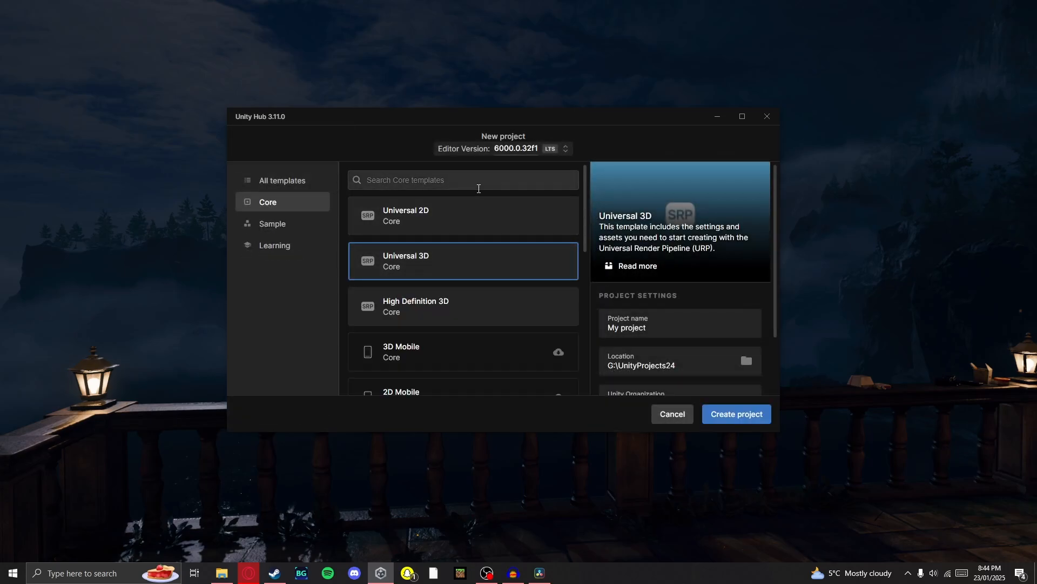
pyautogui.scroll(-5, 519, 261)
pyautogui.scroll(5, 477, 343)
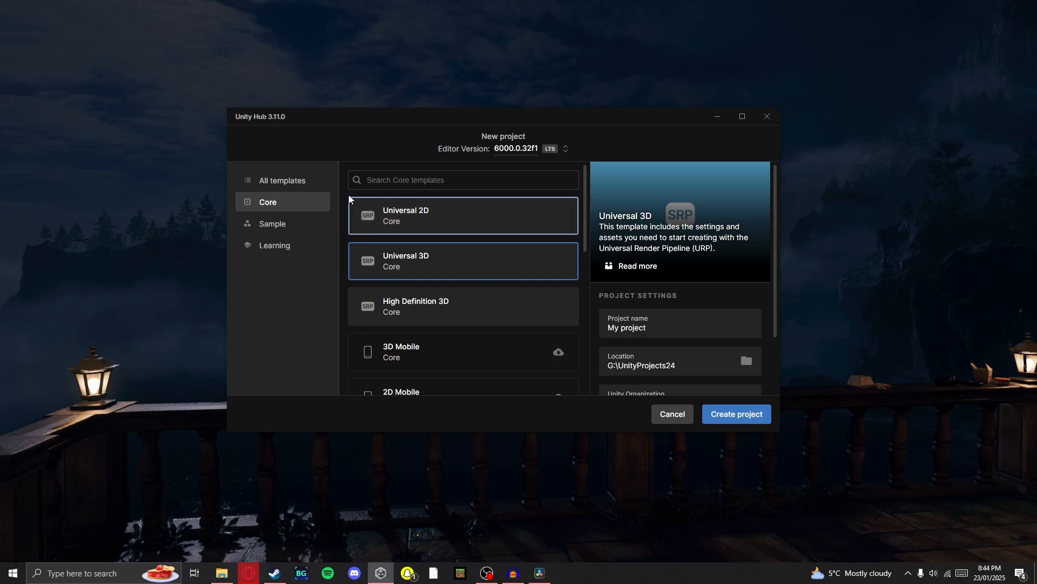
# Browse the core, sample and learning templates available for the new project
pyautogui.click(284, 180)
pyautogui.click(294, 203)
pyautogui.click(290, 221)
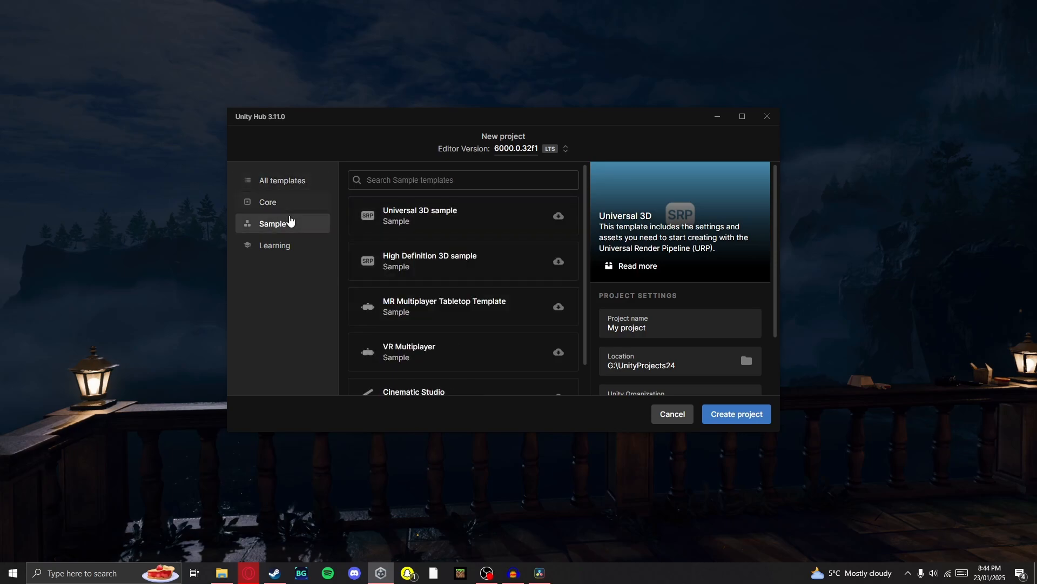
pyautogui.click(280, 246)
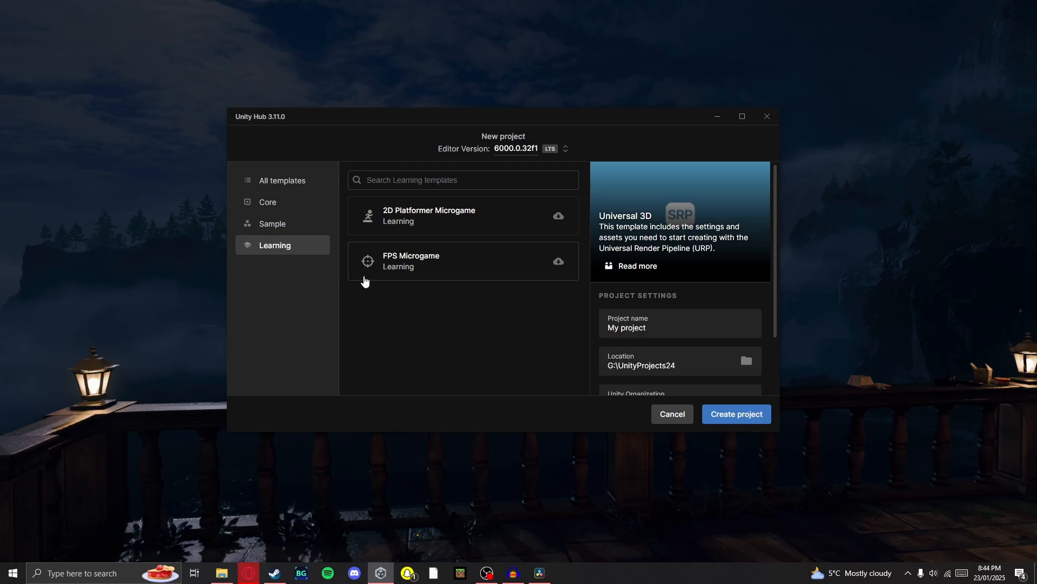
pyautogui.click(300, 220)
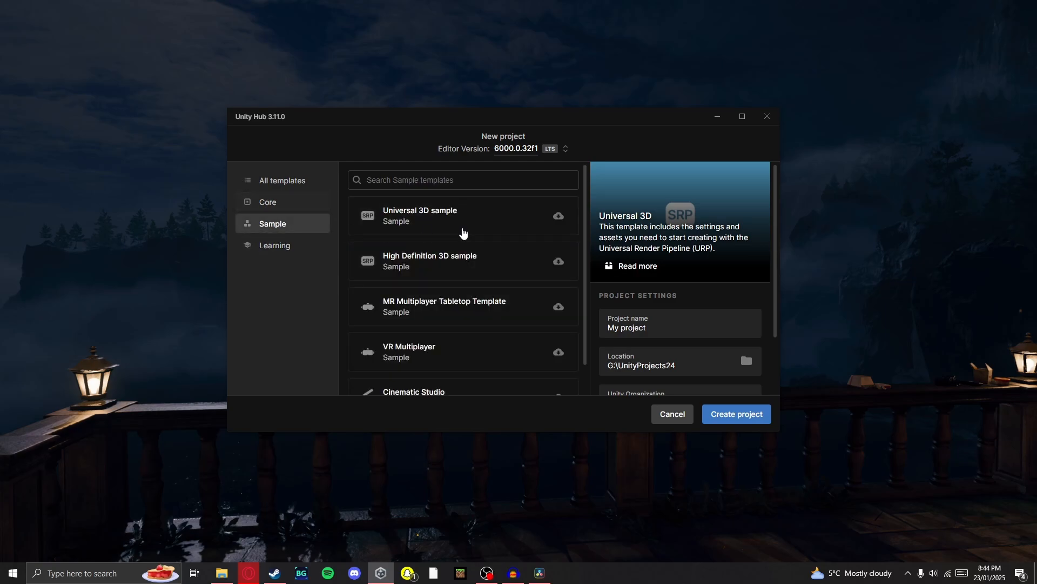
pyautogui.scroll(-1, 503, 278)
pyautogui.scroll(1, 502, 276)
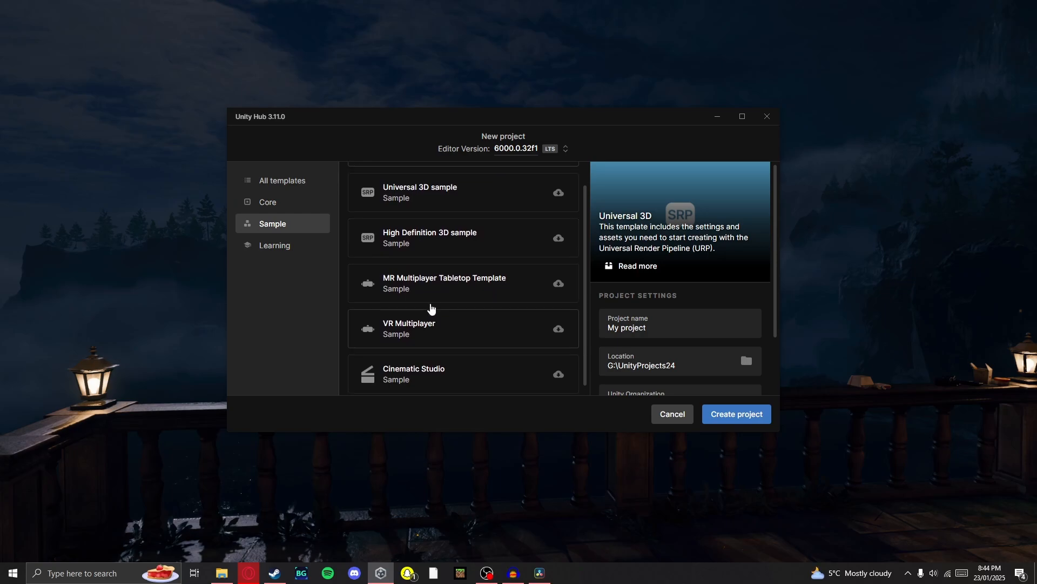
pyautogui.scroll(-1, 430, 308)
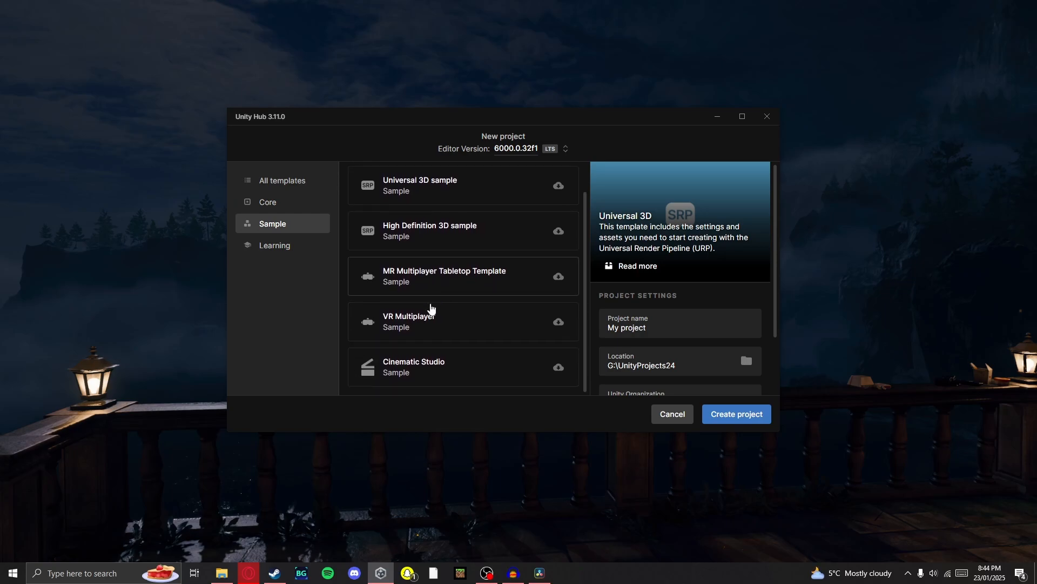
pyautogui.click(303, 211)
pyautogui.scroll(1, 434, 219)
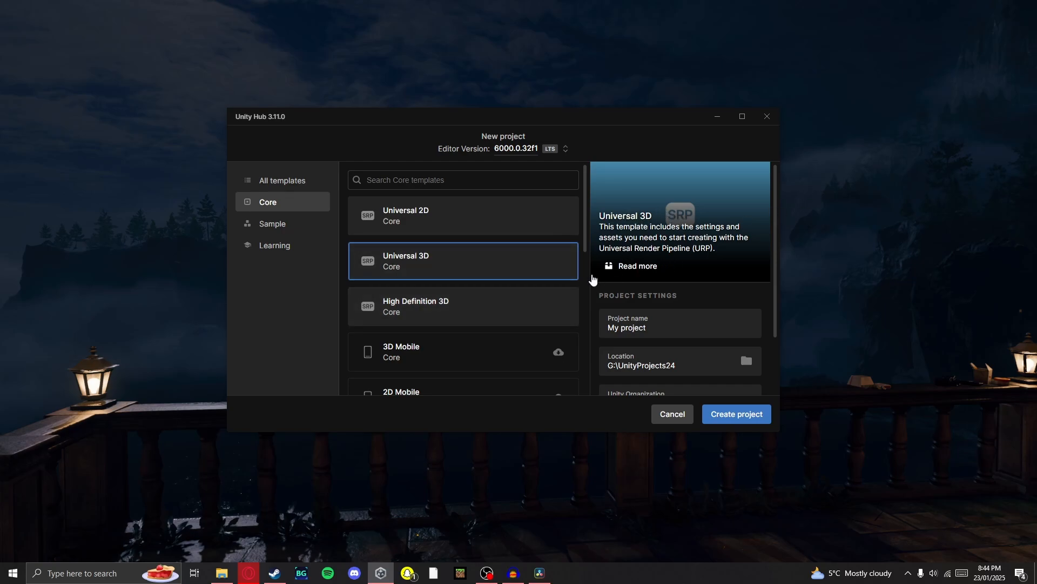
pyautogui.scroll(-5, 518, 287)
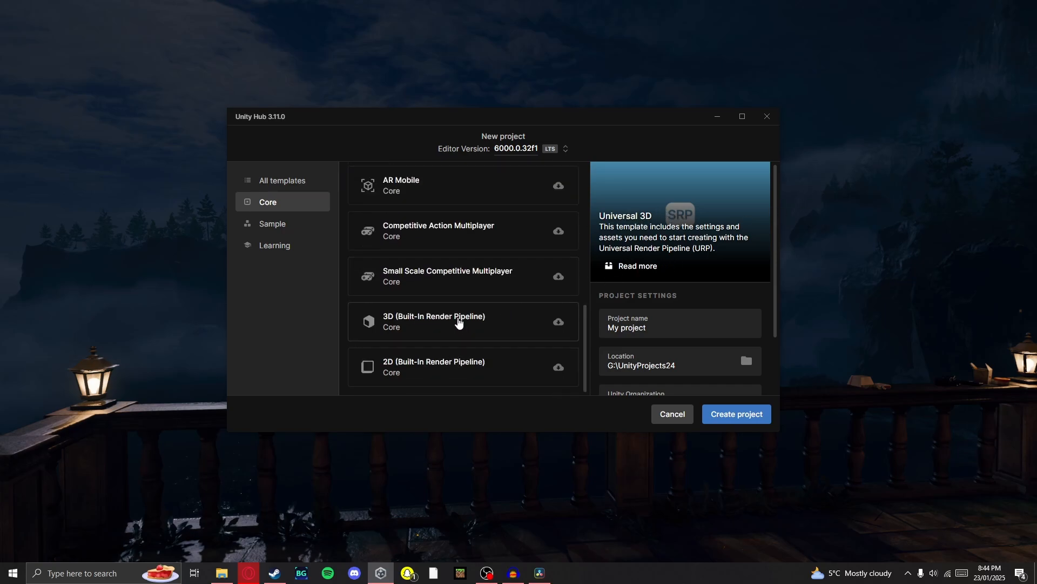
pyautogui.scroll(5, 456, 308)
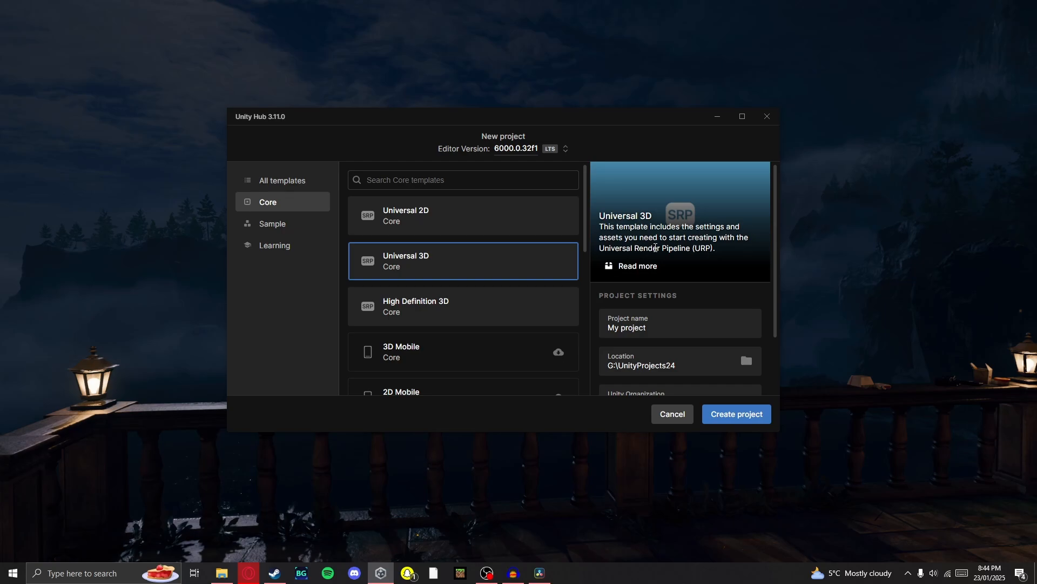
# Choose editor version 6000.0.32f1 and name the new project FitrstGameTutorial
pyautogui.click(519, 156)
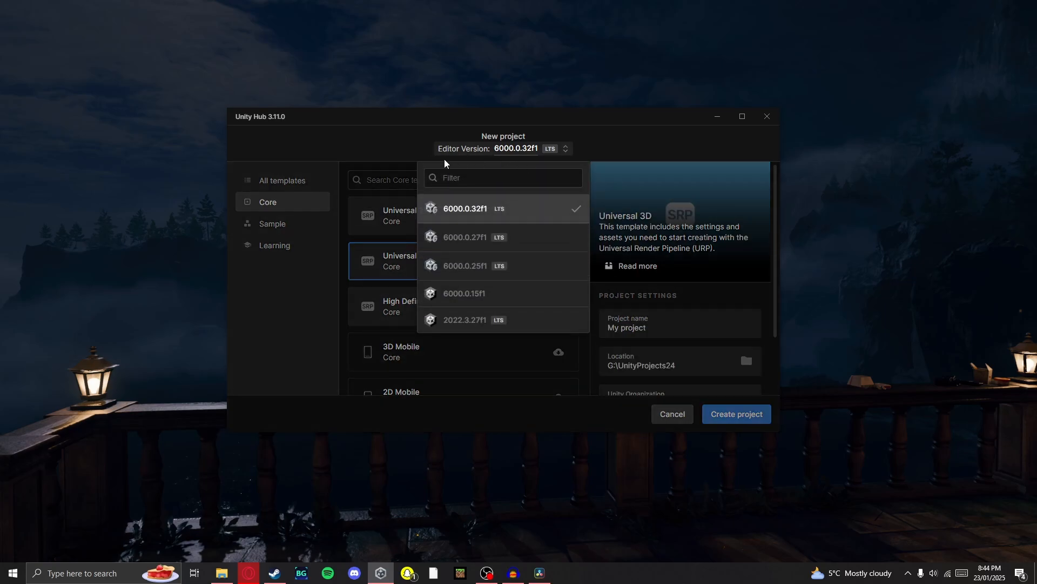
pyautogui.click(521, 208)
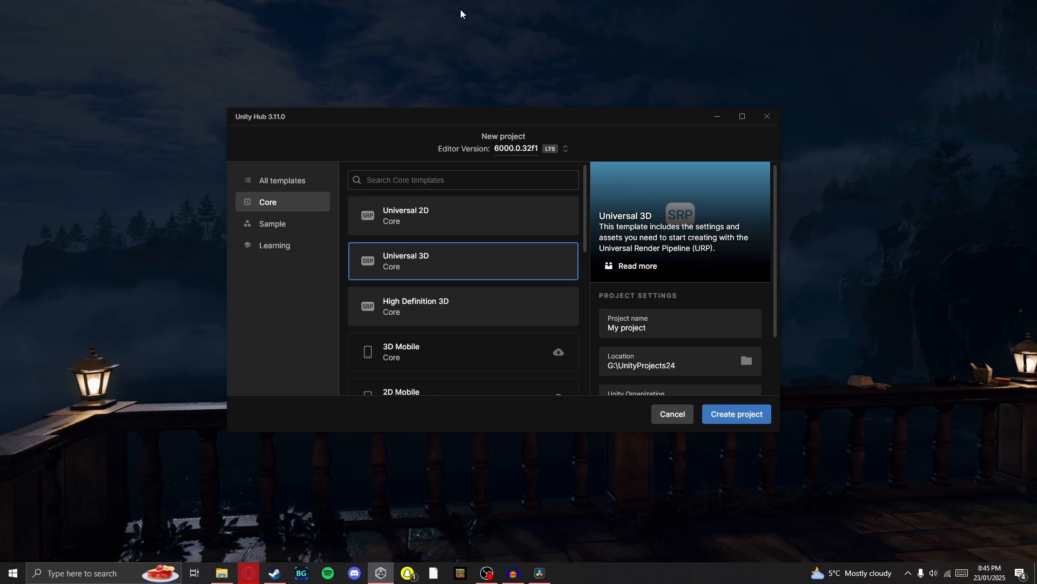
pyautogui.click(667, 326)
pyautogui.hotkey('ctrl', 'a')
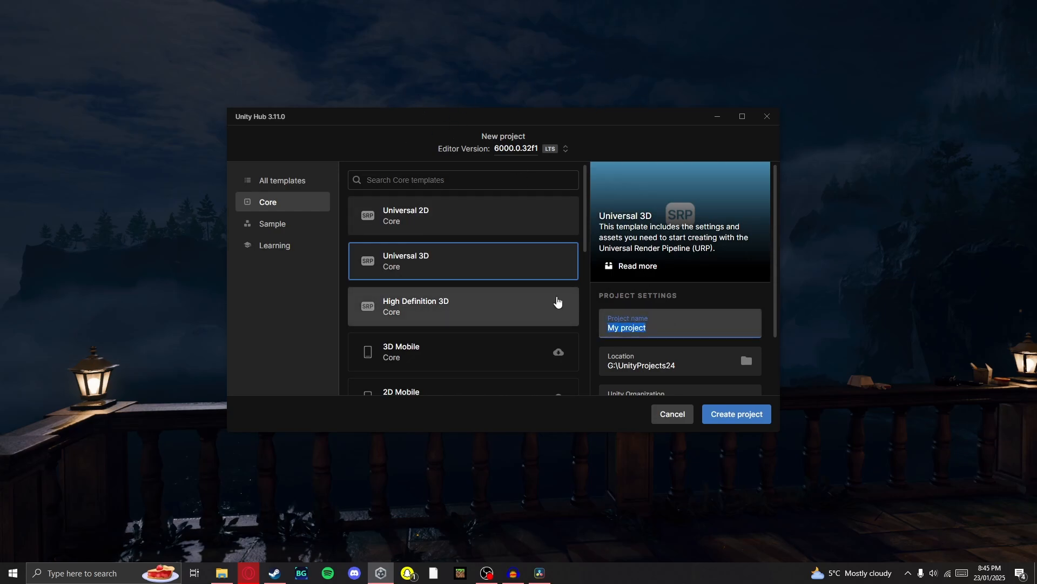
pyautogui.press('BackSpace')
pyautogui.write('FitrstGameTutorial')
# Inspect the new project's storage location, the UnityProjects24 folder, in File Explorer and close it
pyautogui.scroll(-2, 625, 308)
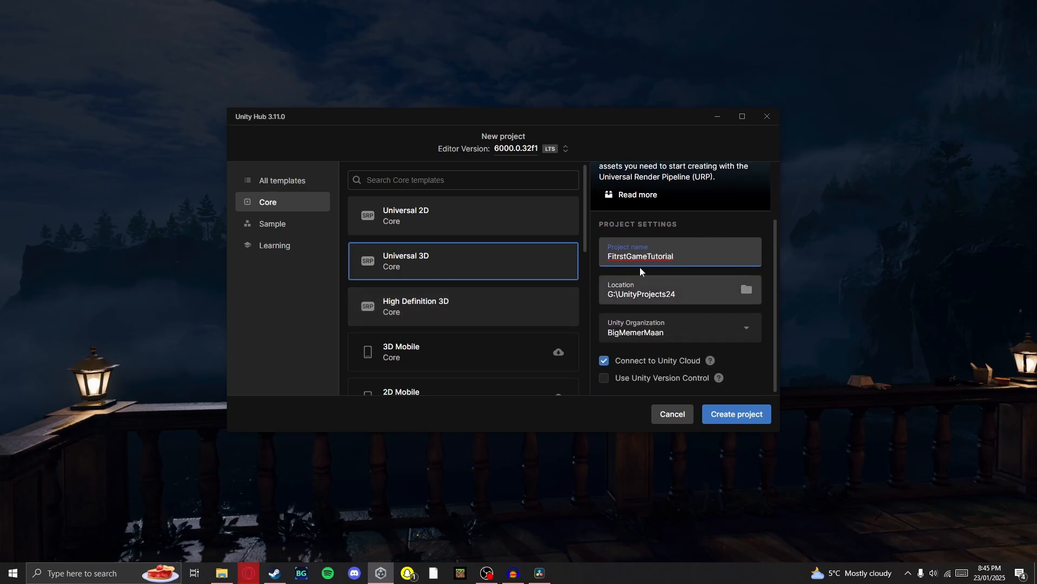
pyautogui.click(746, 289)
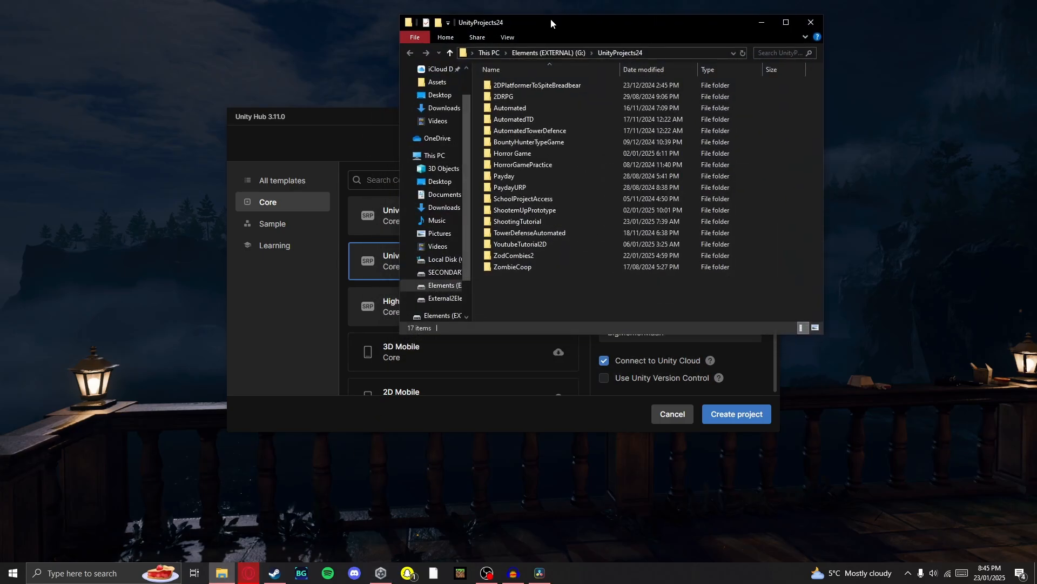
pyautogui.moveTo(568, 22); pyautogui.dragTo(442, 24)
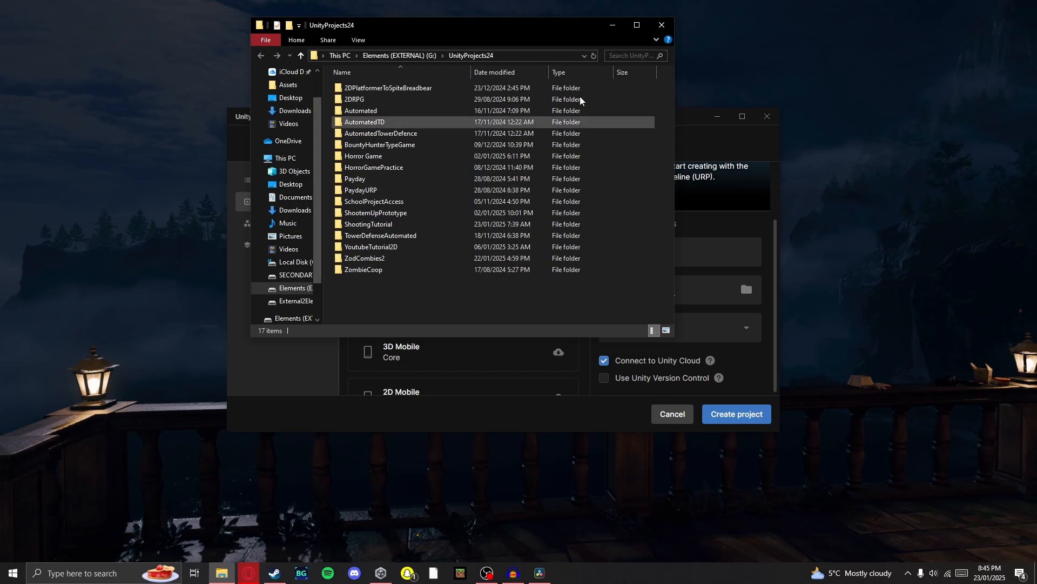
pyautogui.click(662, 25)
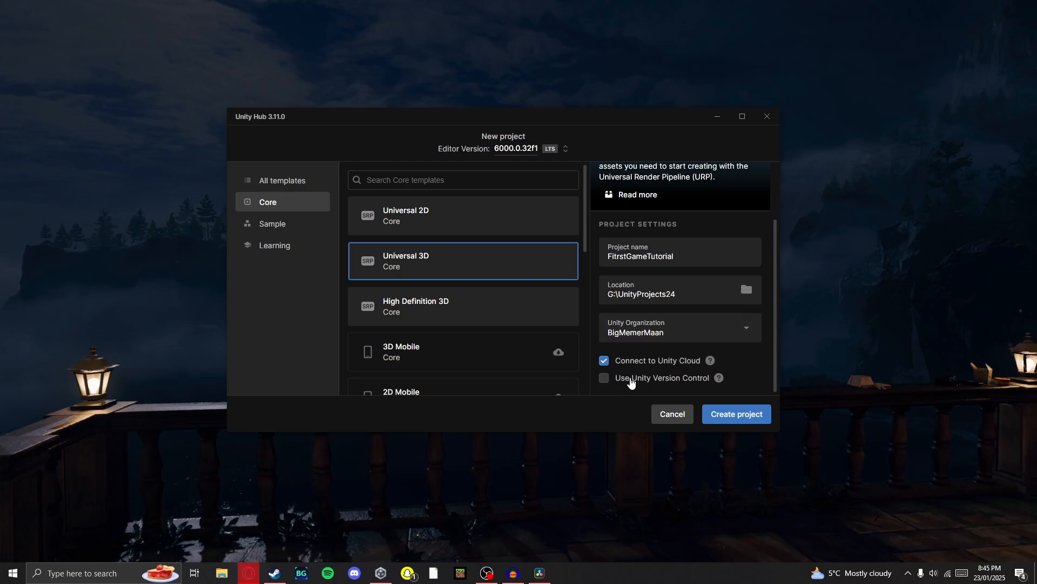
# Correct the project name to FirstGameTutorial and create the Universal 3D project
pyautogui.scroll(2, 617, 368)
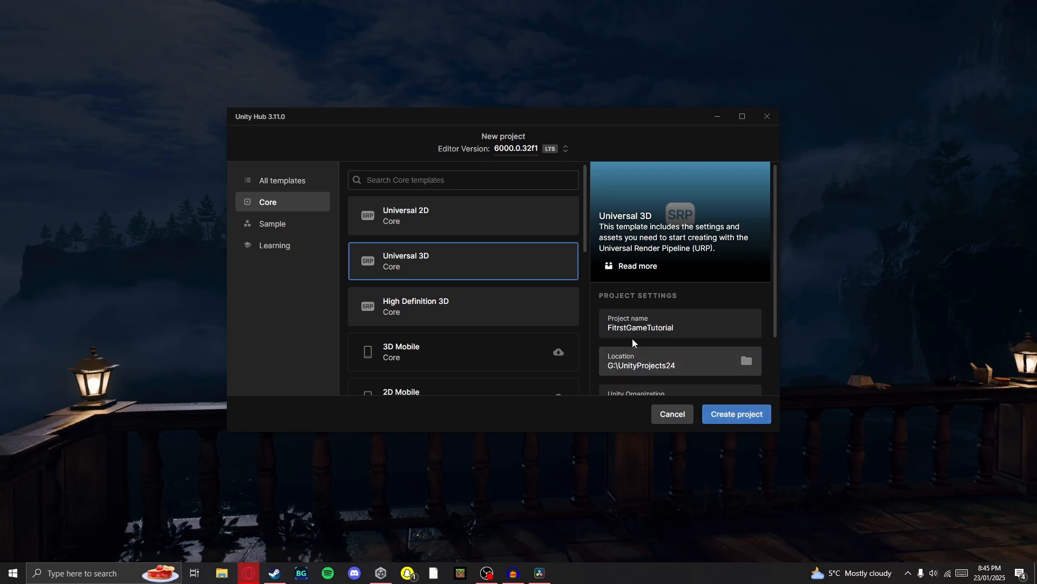
pyautogui.click(617, 327)
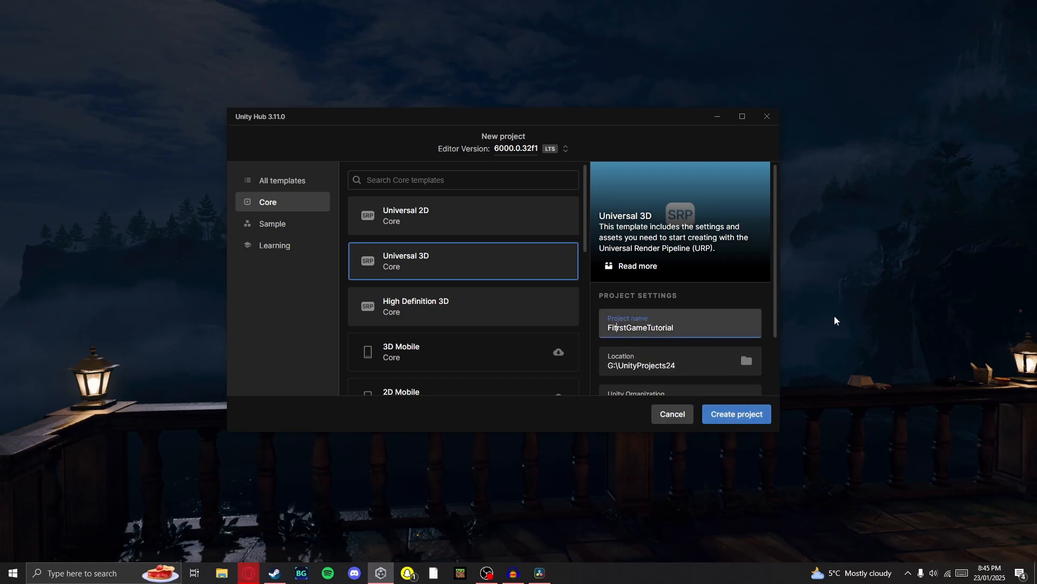
pyautogui.click(744, 415)
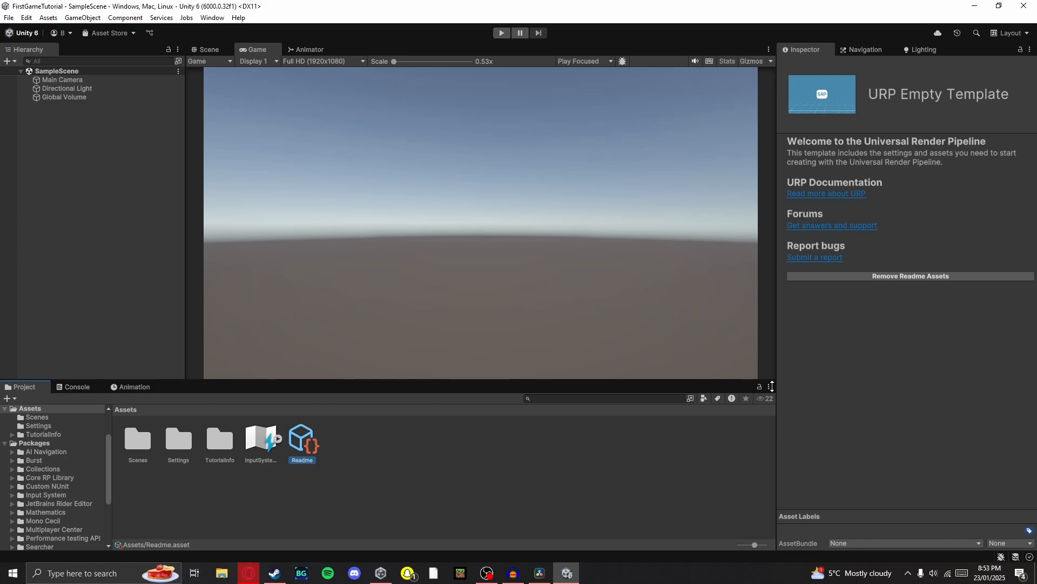
# Remove the URP template's Readme assets from the project
pyautogui.click(868, 277)
pyautogui.click(557, 309)
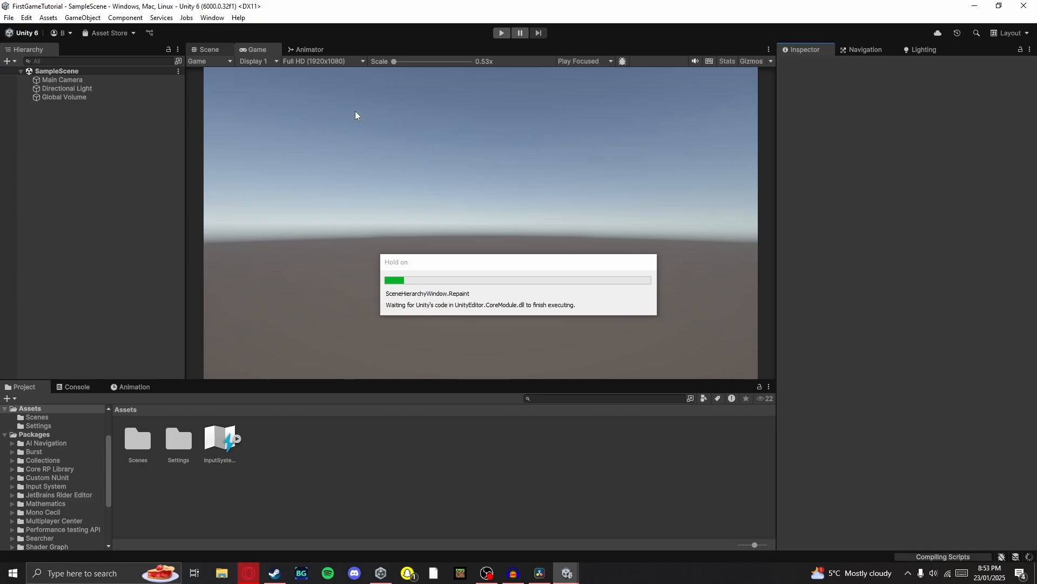
# Compare the Scene view and the Game view of the sample scene
pyautogui.click(214, 50)
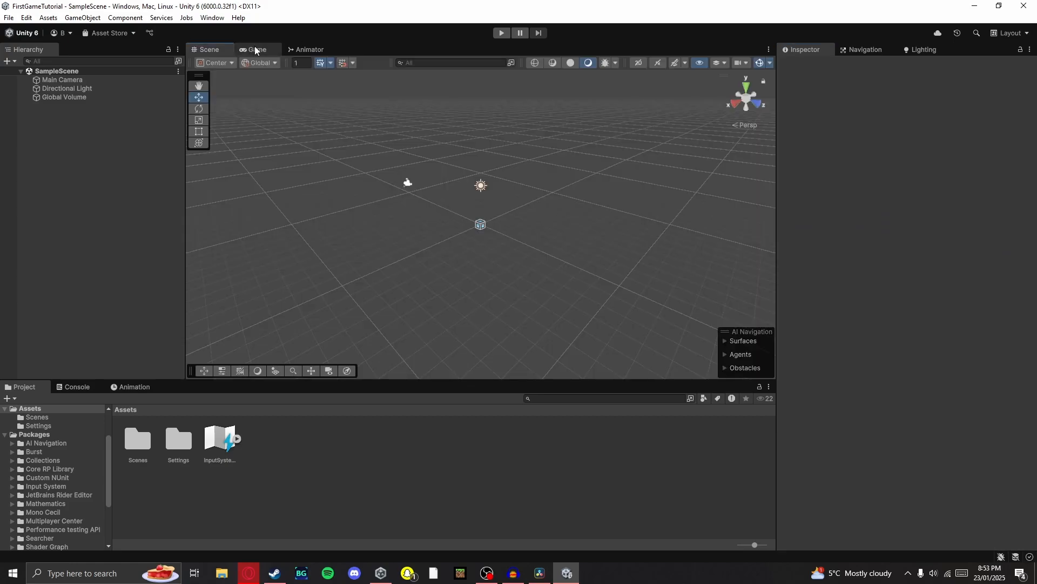
pyautogui.click(255, 49)
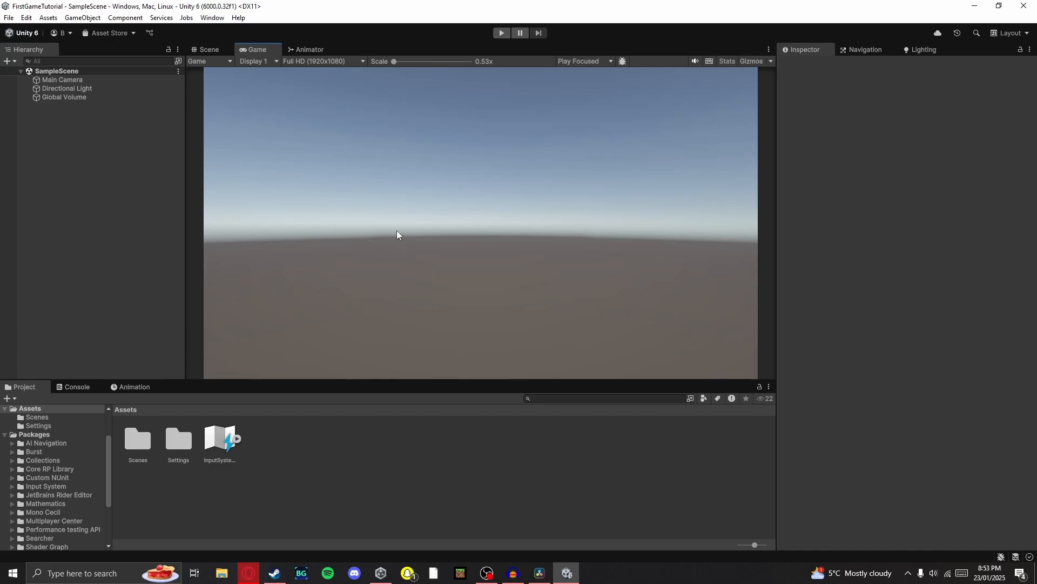
pyautogui.hotkey('alt', 'Tab')
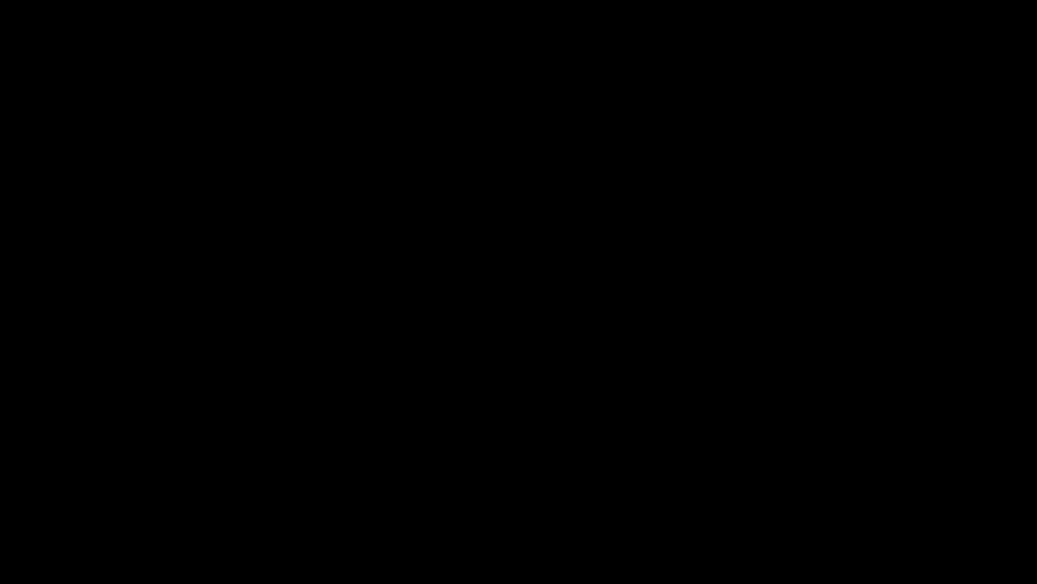